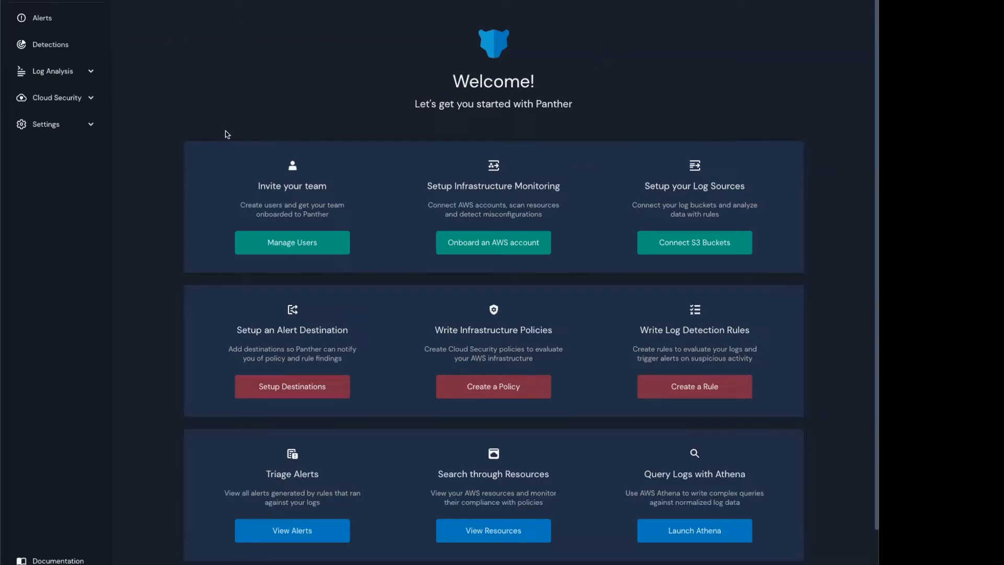
Open the suspicious.user_agent detection rule's edit settings to review its configured log types.
left_click(82, 51)
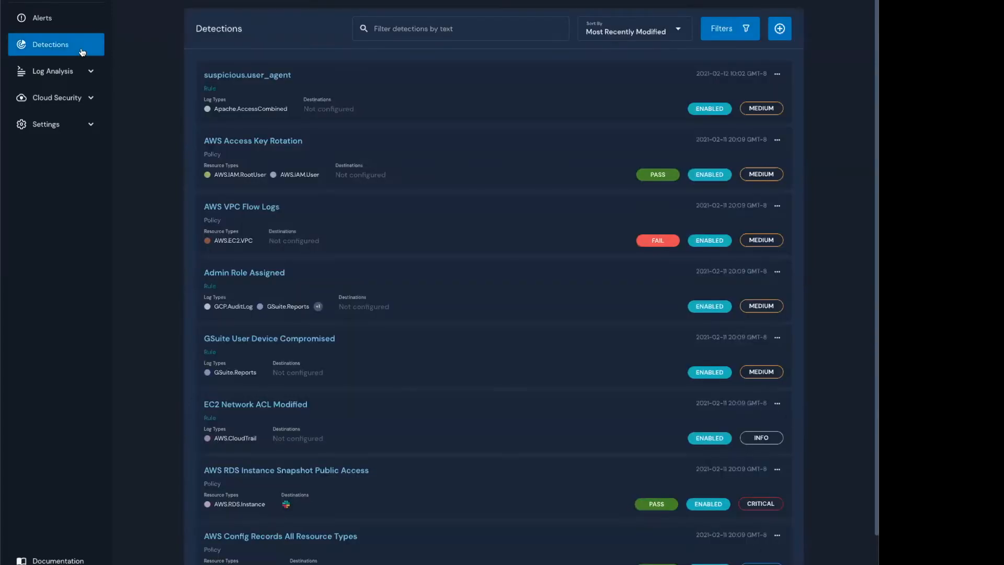
left_click(278, 76)
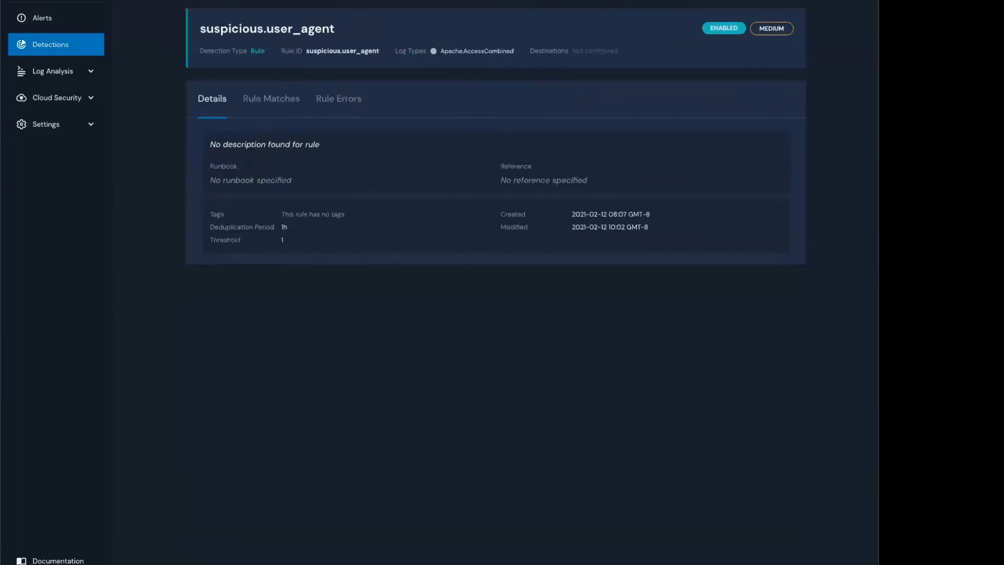
left_click(722, 1)
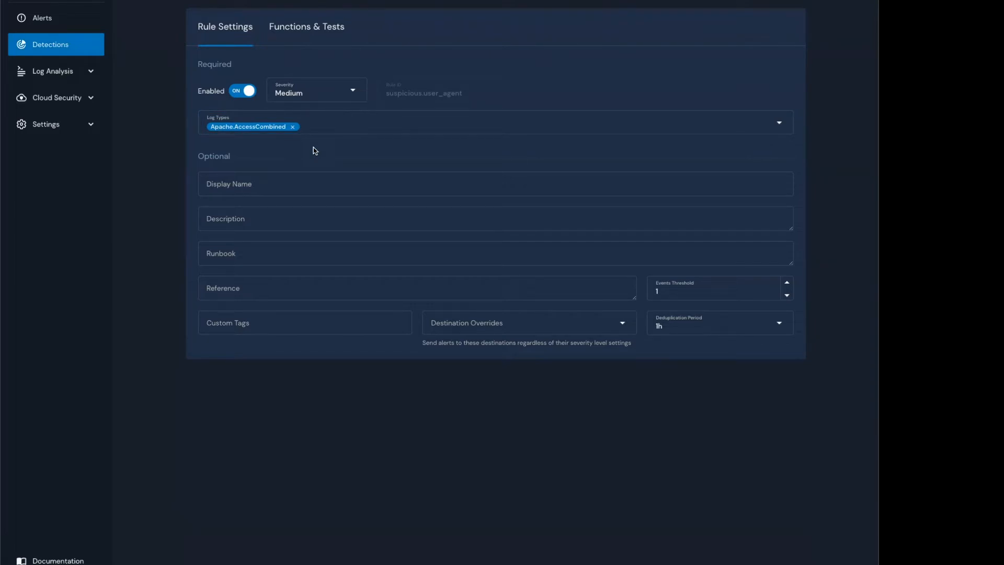
Start a new log analysis data model and set its display name to NGINX Access Logs.
left_click(77, 73)
left_click(53, 162)
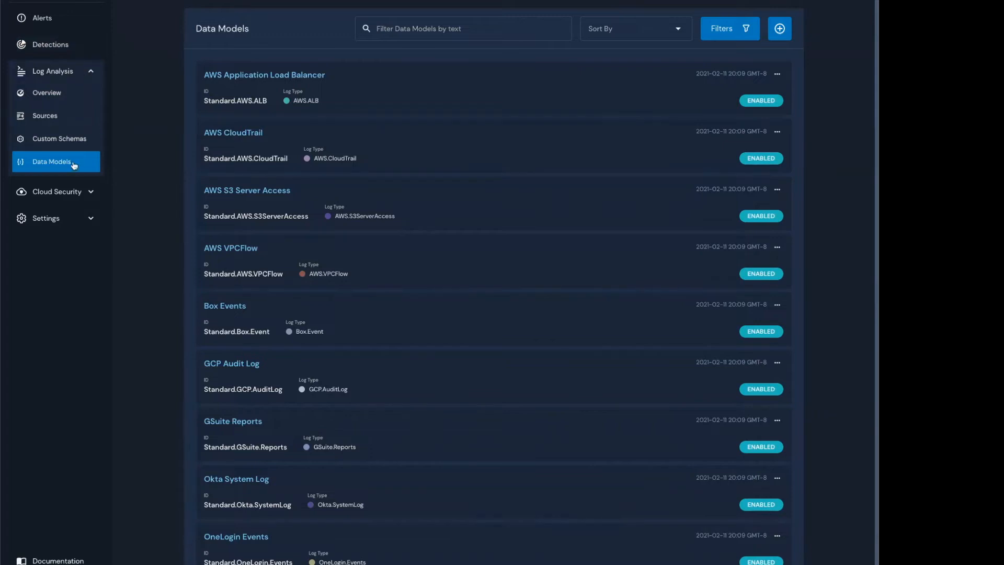
left_click(779, 28)
left_click(355, 101)
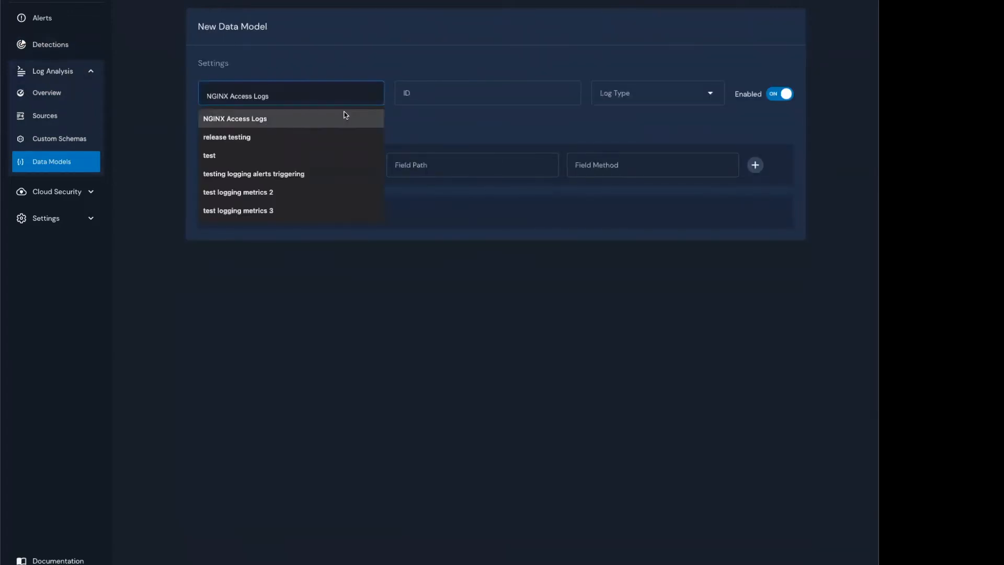
left_click(344, 114)
Set the new data model's ID to nginx.access.datamodel and its log type to Nginx.Access.
left_click(451, 95)
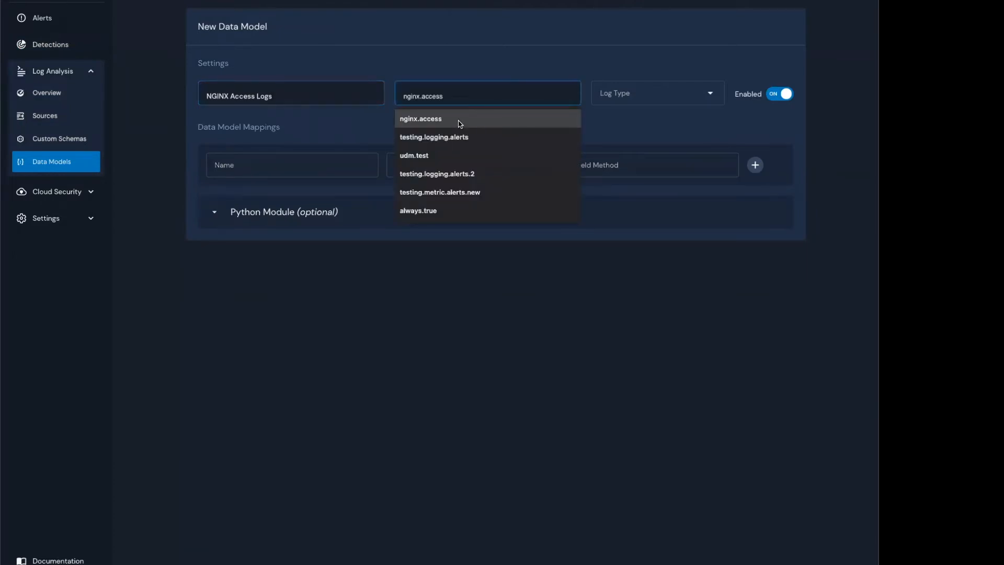
left_click(460, 121)
left_click(467, 95)
type(".")
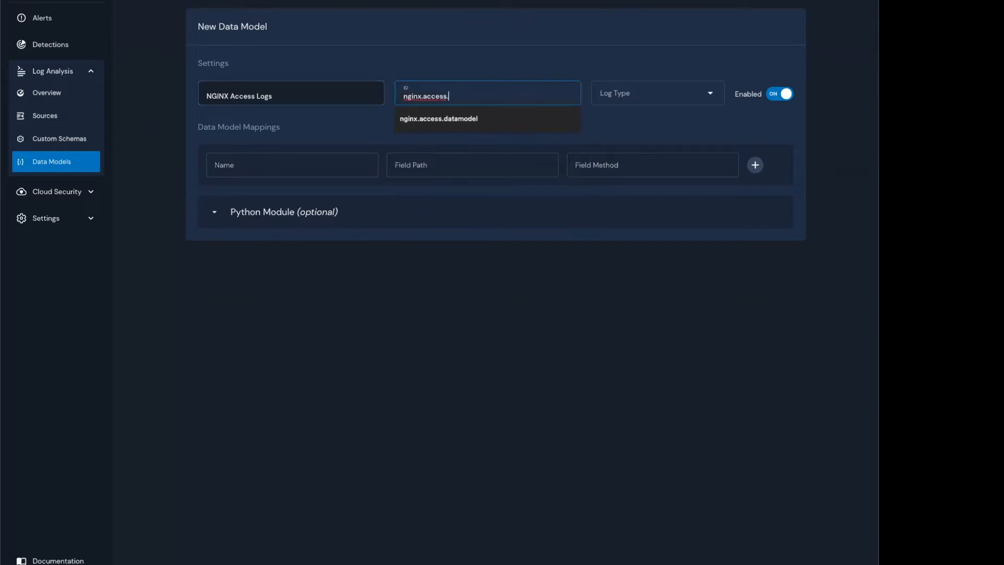
key("Down")
key("Return")
left_click(464, 112)
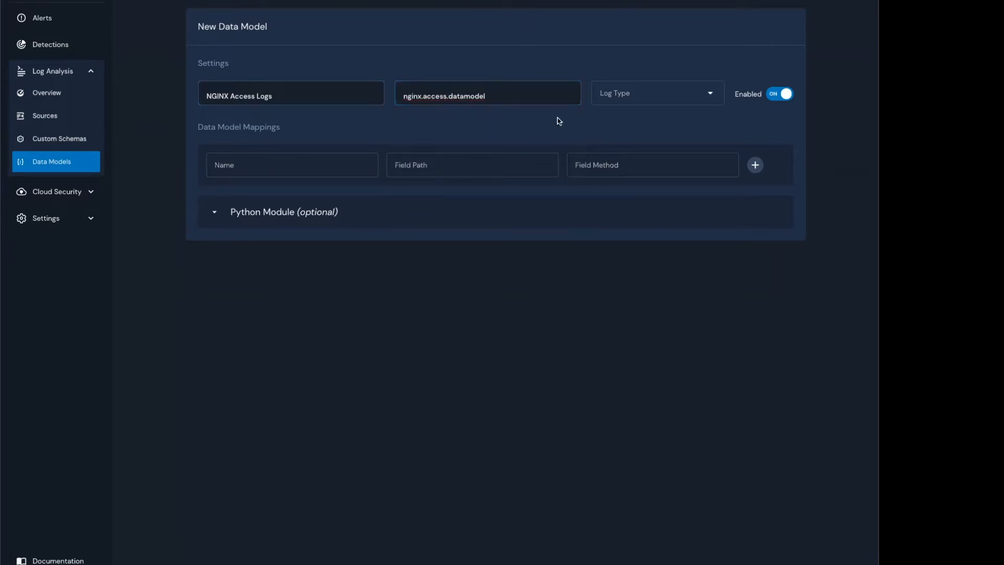
left_click(604, 100)
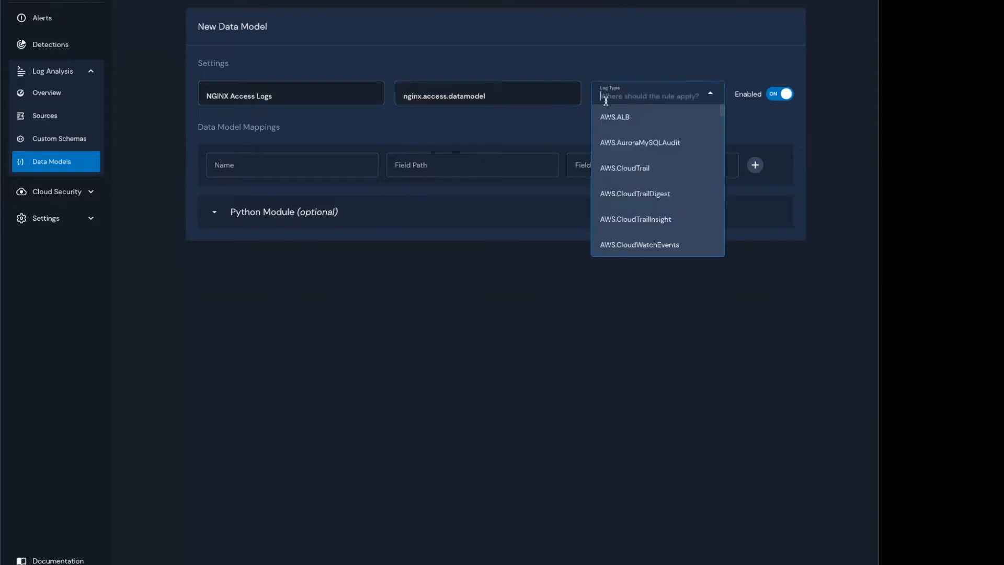
type("ngin")
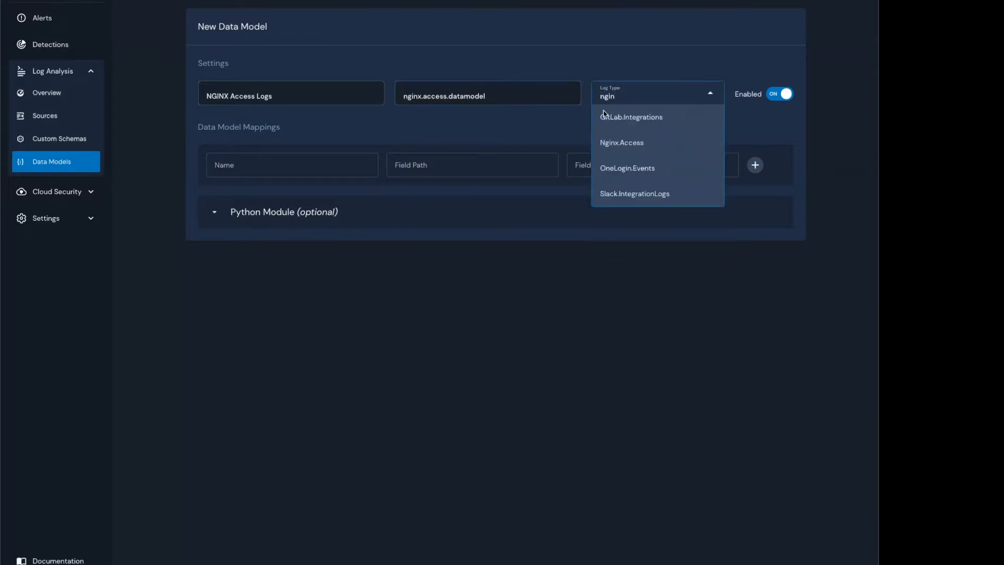
left_click(598, 142)
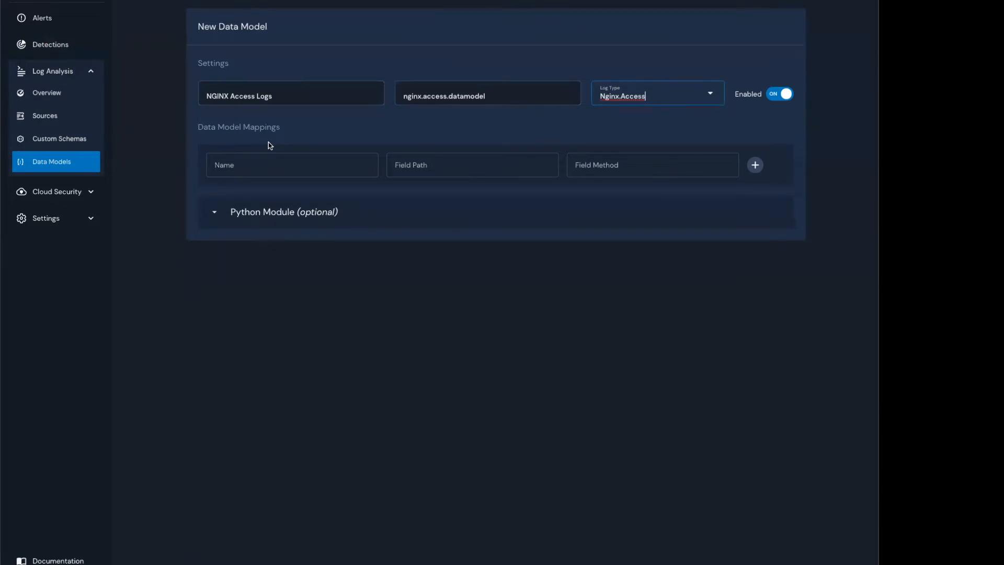
Map the name user_agent to the field path httpUserAgent and save the data model.
left_click(271, 162)
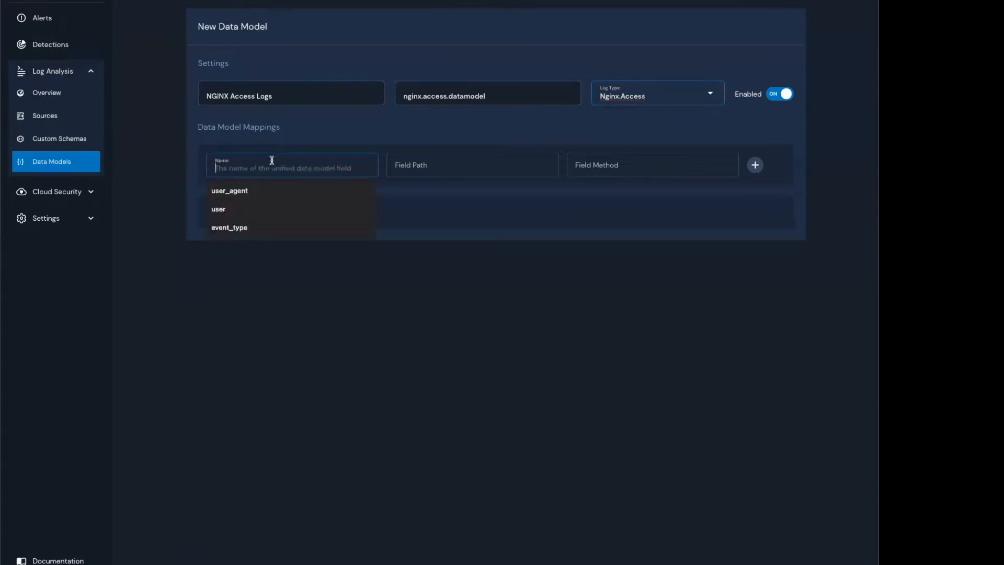
left_click(262, 192)
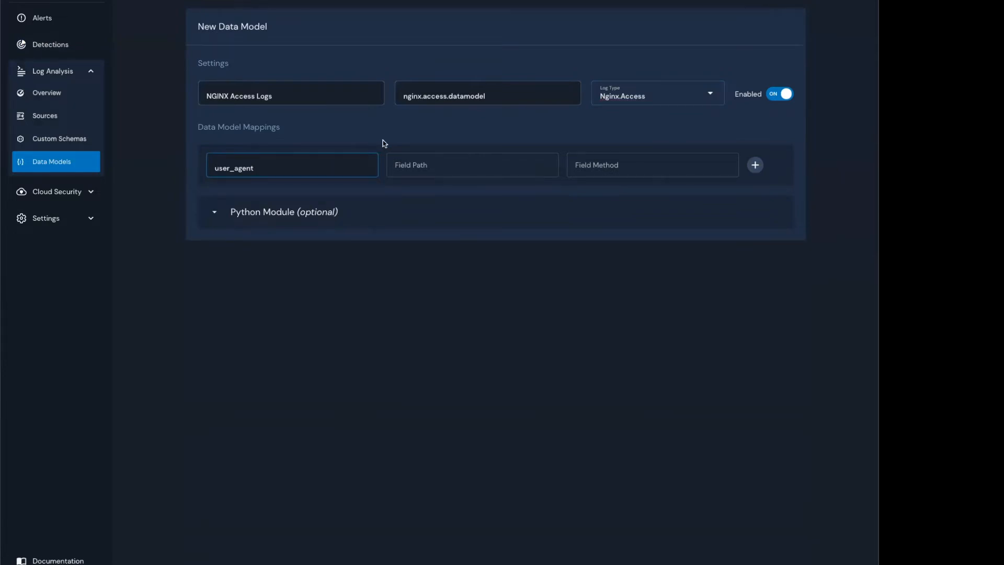
left_click(420, 165)
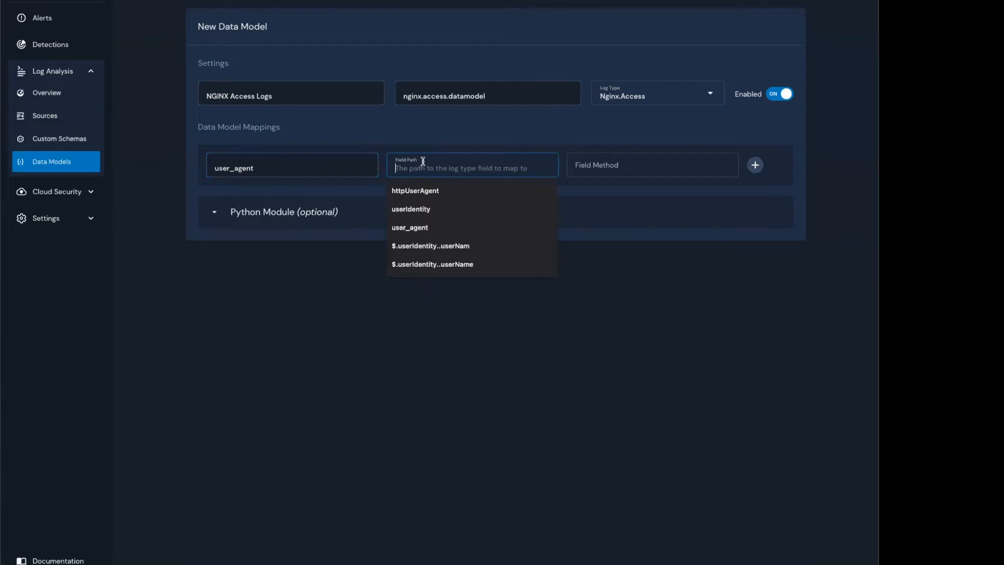
left_click(425, 190)
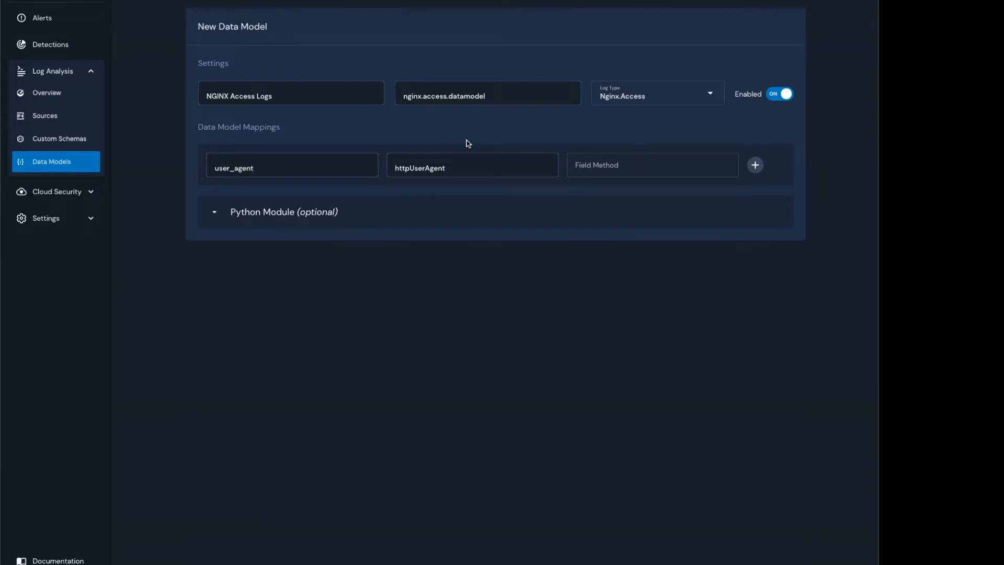
left_click(257, 170)
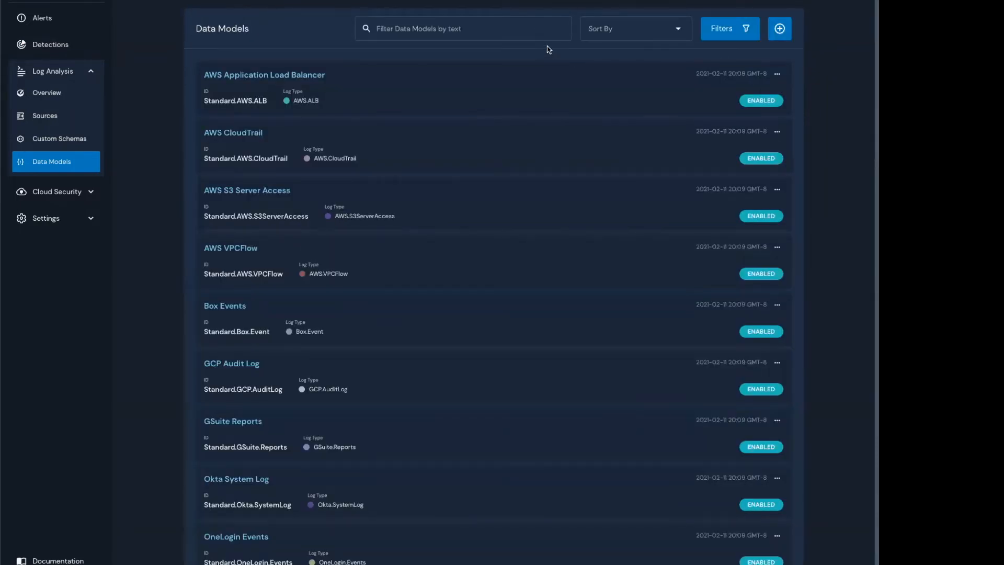
Filter the data models by "ngin" and open NGINX Access Logs to check its settings and mapping.
left_click(546, 32)
type("ngin")
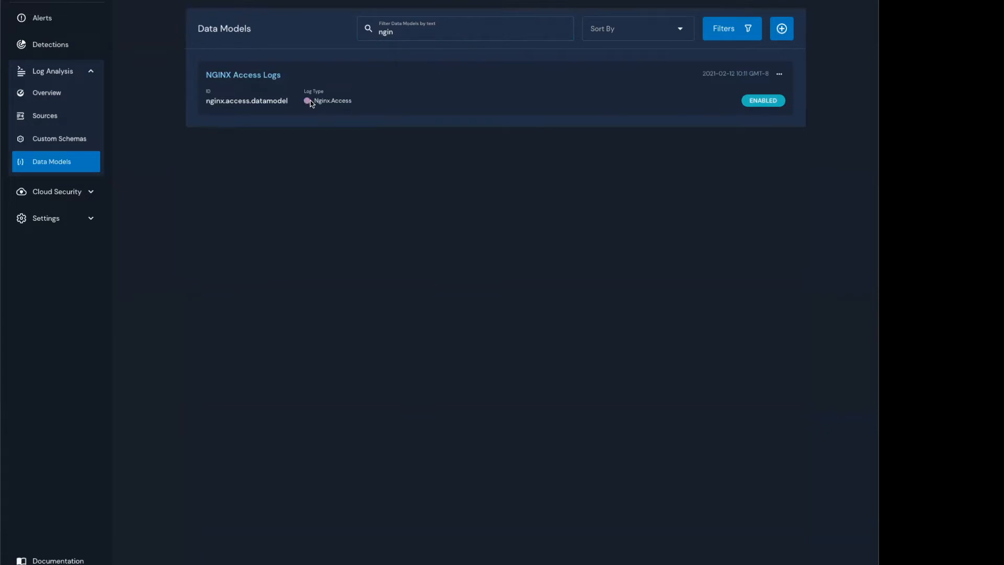
left_click_drag(314, 98, 349, 107)
left_click(238, 79)
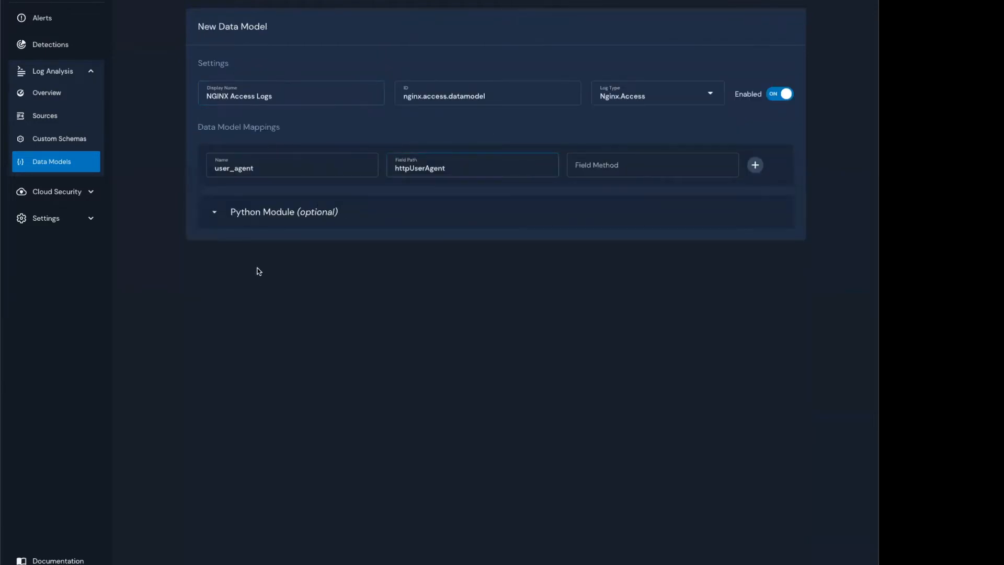
Open the suspicious.user_agent detection for editing and add Nginx.Access to its log types.
left_click(86, 50)
left_click(249, 74)
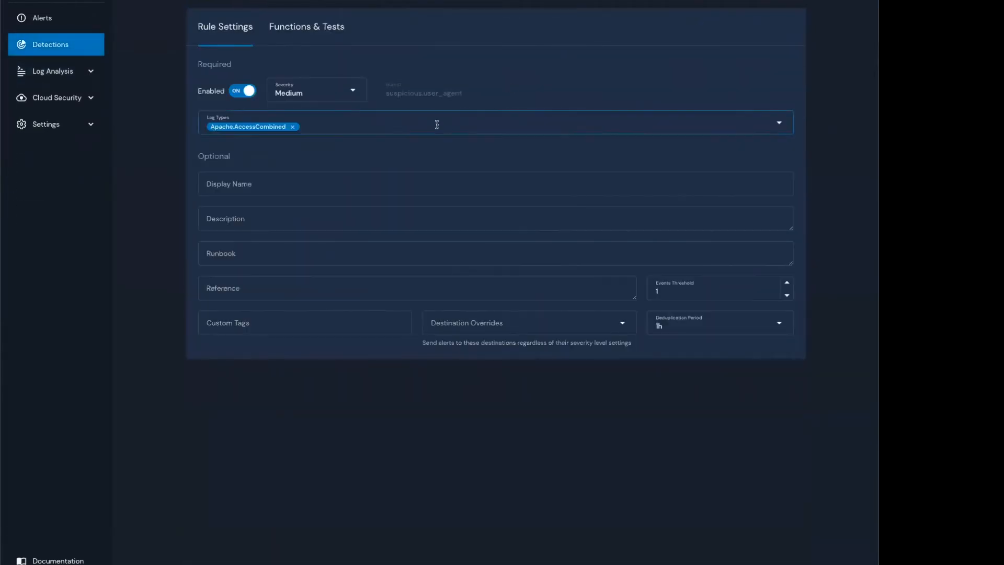
left_click(430, 136)
type("ngin")
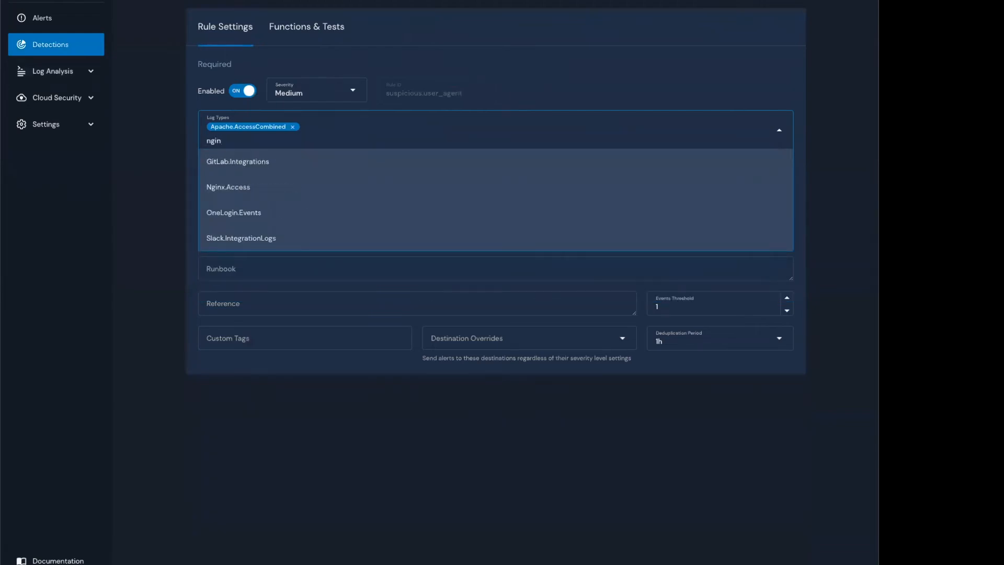
key("Down")
key("Down")
key("Return")
left_click(562, 97)
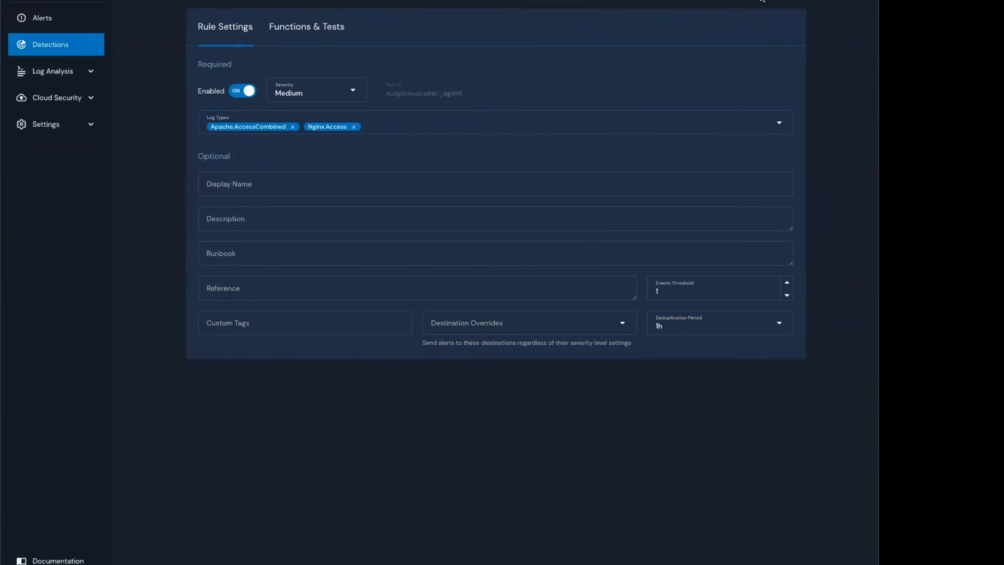
Examine the rule function, including its event.udm lookup of user_agent and the *burp* match pattern.
left_click(303, 27)
left_click(460, 138)
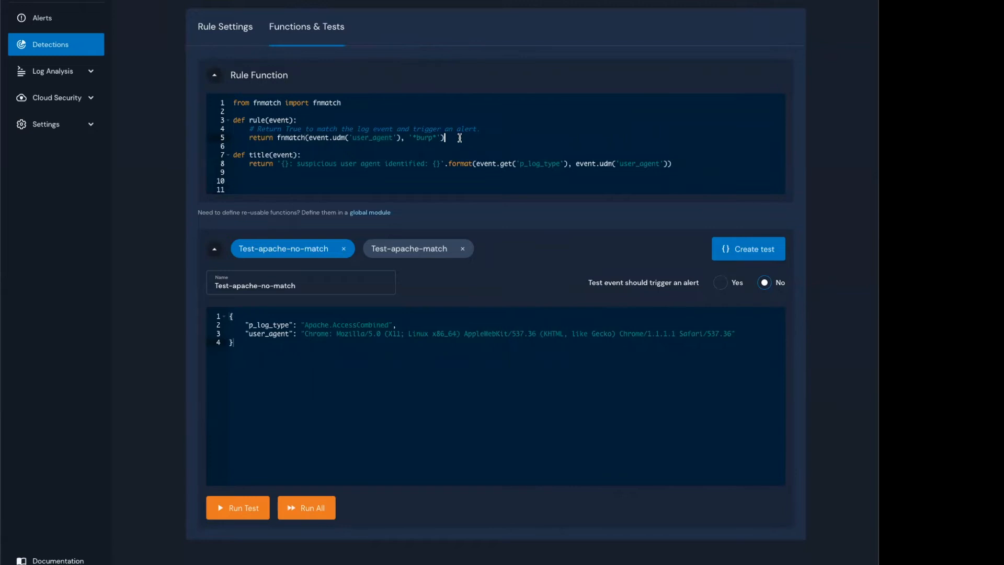
left_click(276, 120)
left_click_drag(330, 137, 349, 137)
left_click(378, 155)
double_click(372, 137)
left_click(371, 144)
left_click_drag(413, 138, 436, 138)
left_click(463, 139)
Examine the log type and user agent values in the Test-apache-no-match and Test-apache-match events.
left_click_drag(309, 325, 374, 324)
left_click(415, 345)
left_click_drag(315, 335, 620, 345)
left_click(619, 347)
left_click(423, 258)
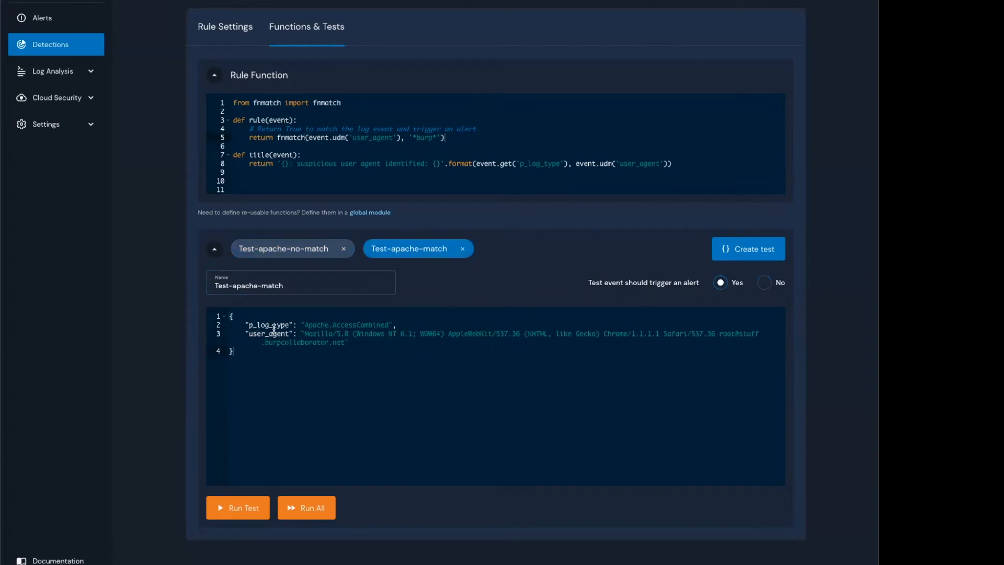
left_click(264, 341)
left_click_drag(262, 343, 279, 342)
left_click(389, 358)
Run all of the rule's tests and review the results for both Apache events.
left_click(323, 508)
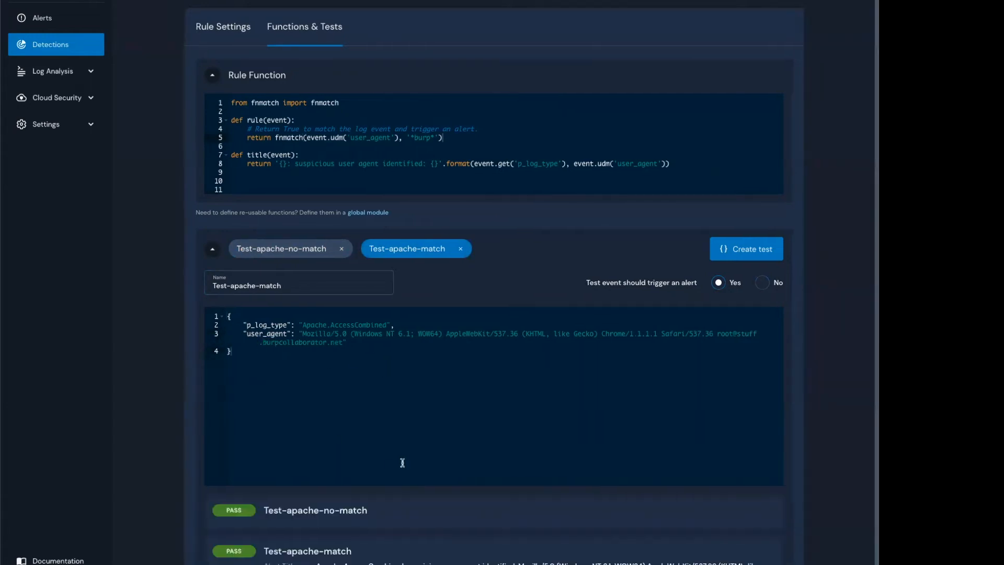
scroll(408, 464, "down", 1)
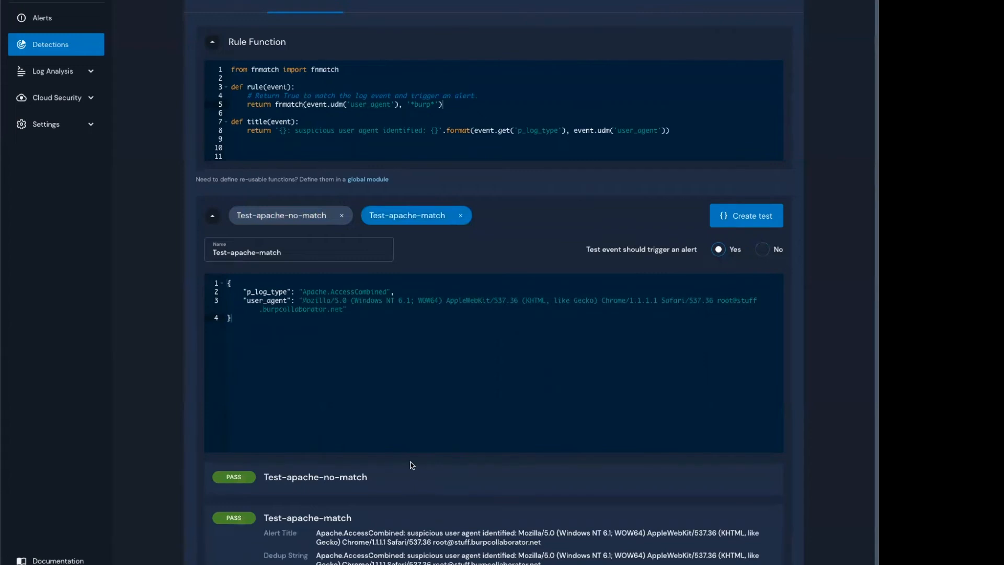
scroll(412, 465, "up", 1)
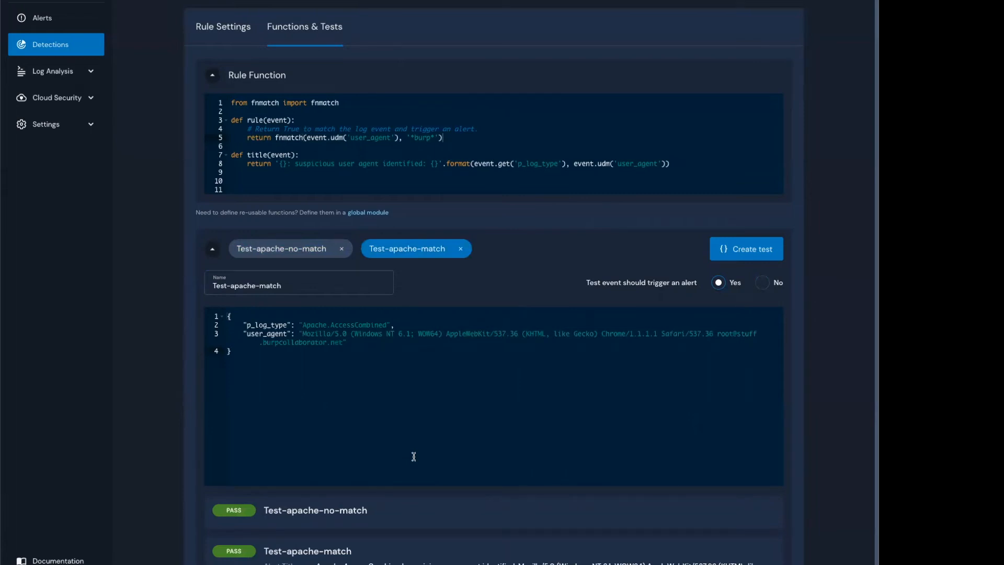
Create a test and replace its empty body with an Nginx.Access event whose httpUserAgent contains "burp".
left_click(734, 260)
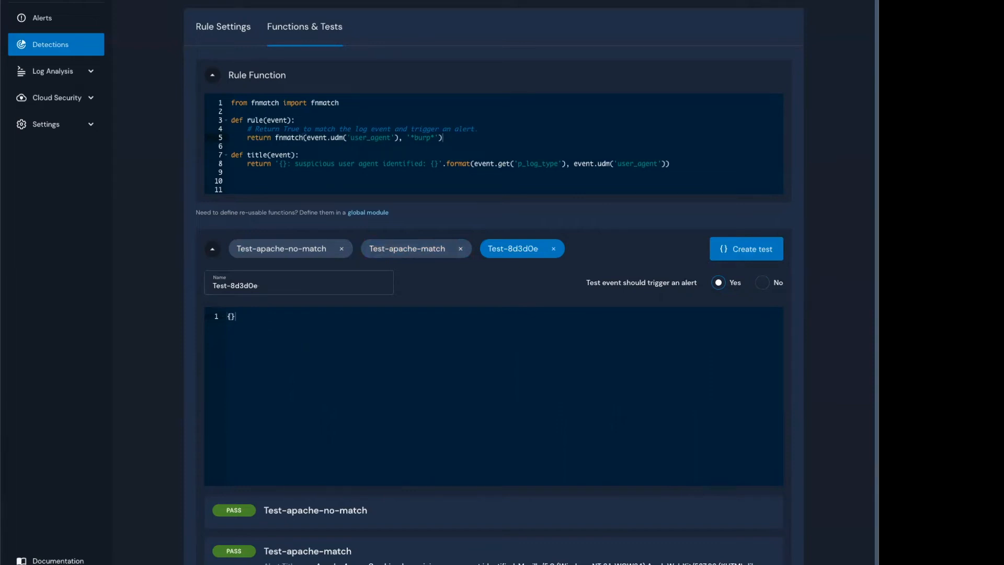
left_click(283, 359)
left_click_drag(239, 318, 215, 319)
key("super+v")
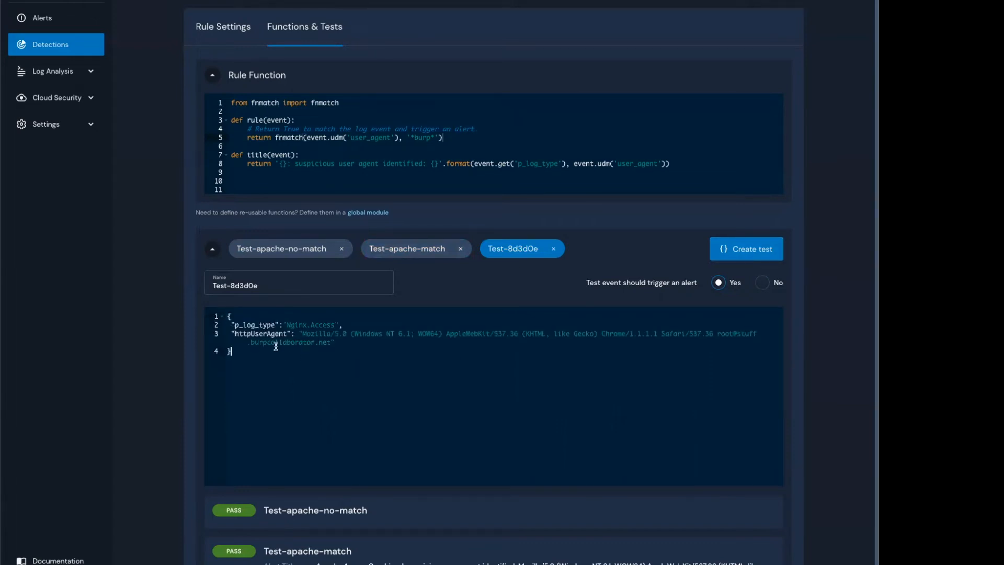
left_click_drag(250, 342, 267, 342)
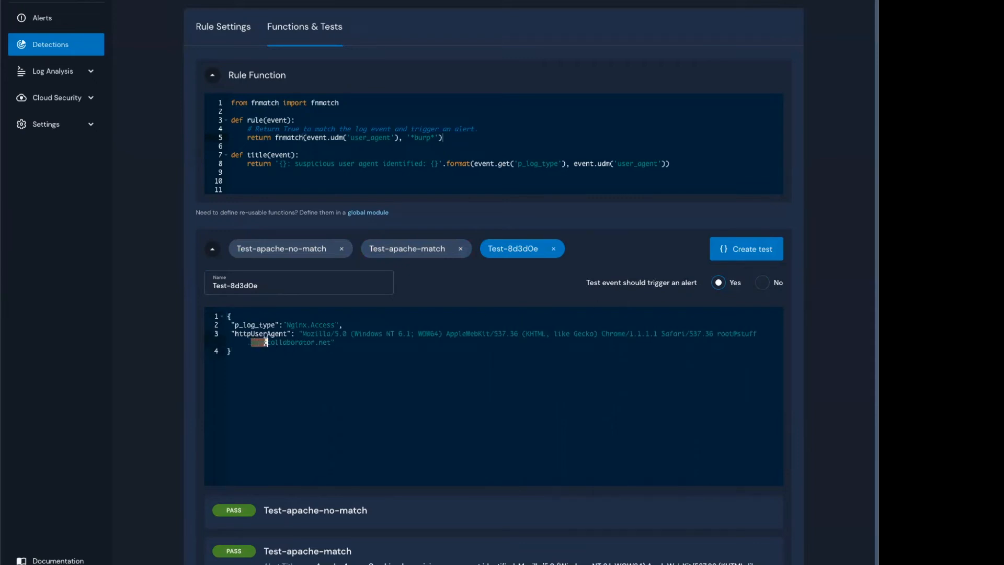
left_click(341, 366)
Rename the new Nginx test as Test-Nginx-Match.
left_click(259, 286)
left_click_drag(259, 287, 230, 286)
type("Ning")
key("BackSpace")
key("BackSpace")
key("BackSpace")
key("Down")
key("Return")
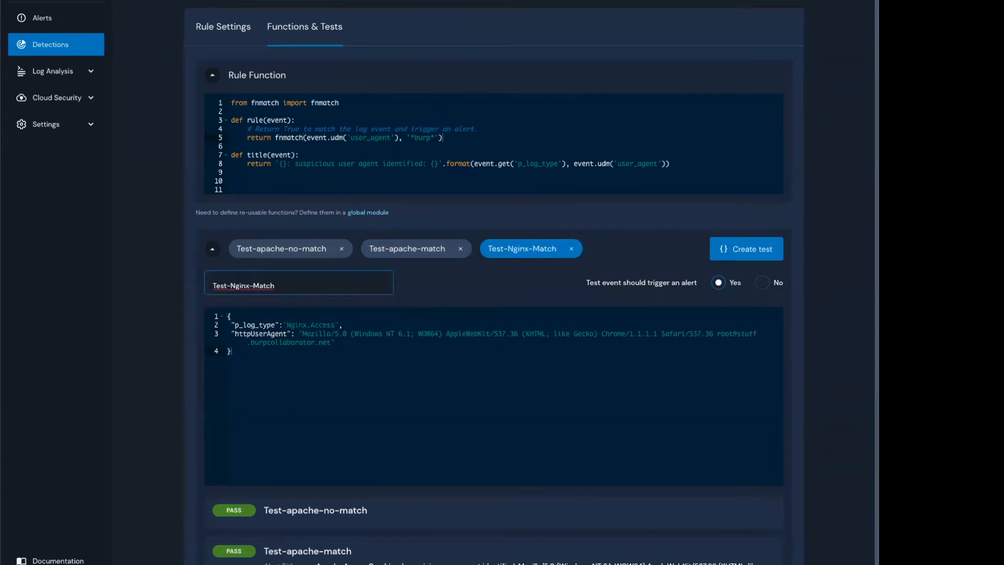
Compare the Nginx test event's p_log_type and httpUserAgent fields with the user_agent lookup in the rule function.
left_click(252, 355)
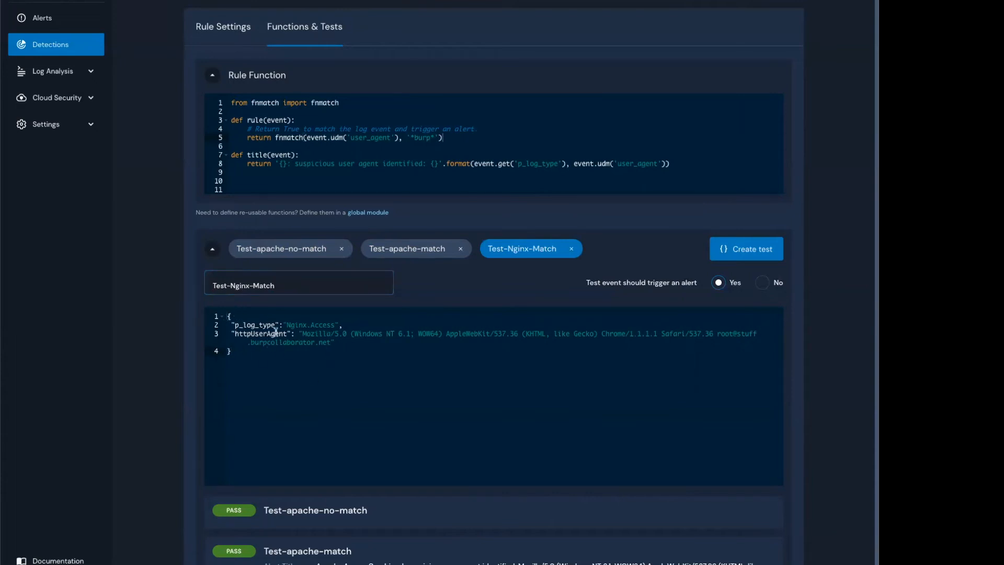
left_click_drag(274, 324, 331, 324)
left_click(341, 353)
left_click_drag(234, 333, 288, 333)
left_click(290, 356)
double_click(249, 333)
left_click(285, 357)
double_click(261, 334)
left_click(270, 356)
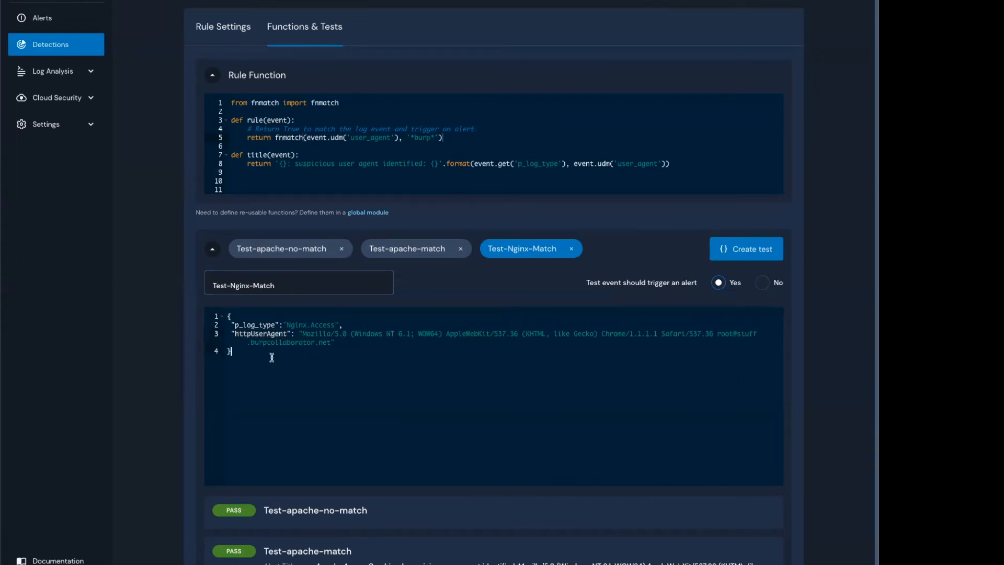
left_click(376, 137)
Create another unit test for the rule and name it Test-Nginx-No-Match.
left_click(742, 259)
left_click_drag(278, 287, 229, 288)
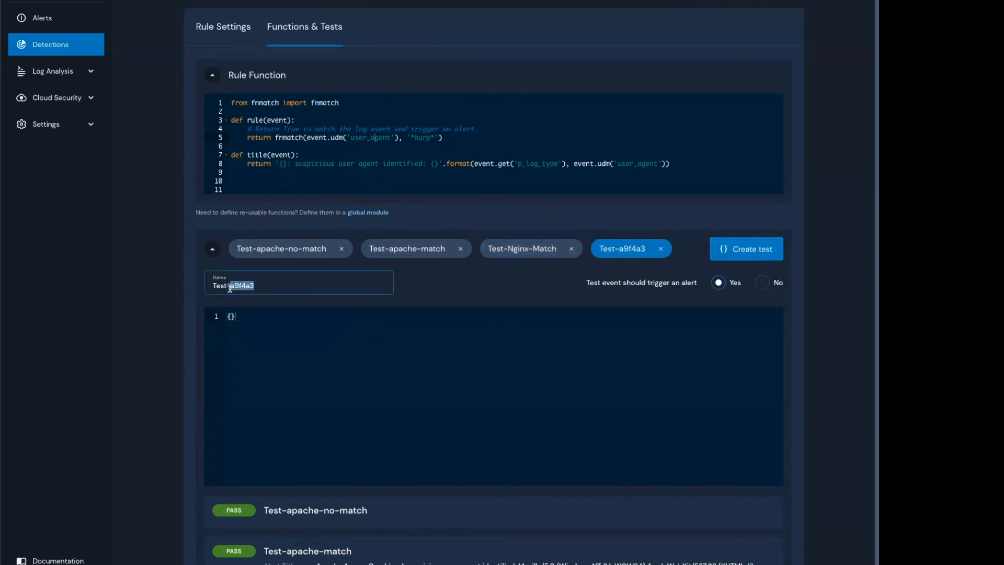
type("Ngin")
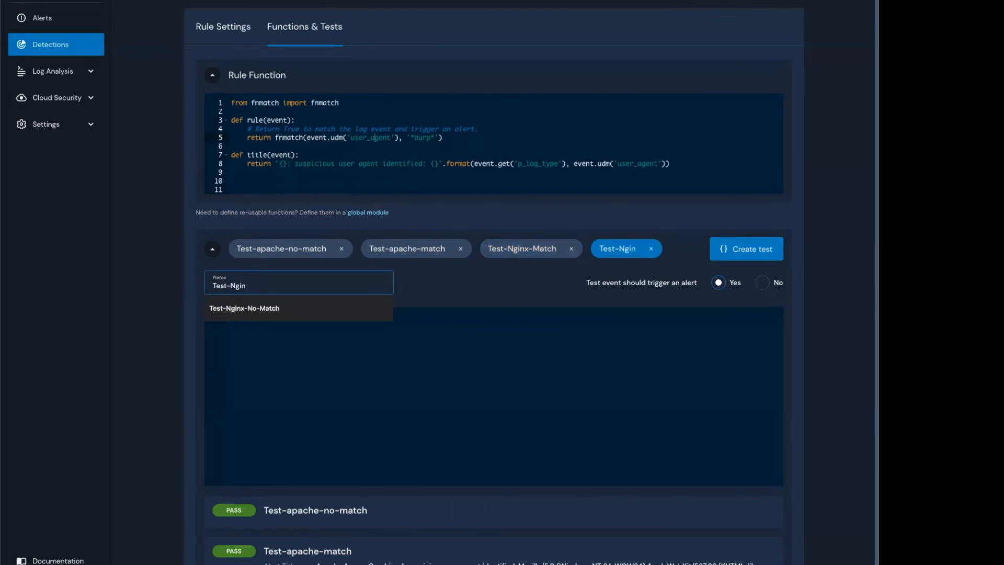
key("Down")
key("Return")
left_click(314, 409)
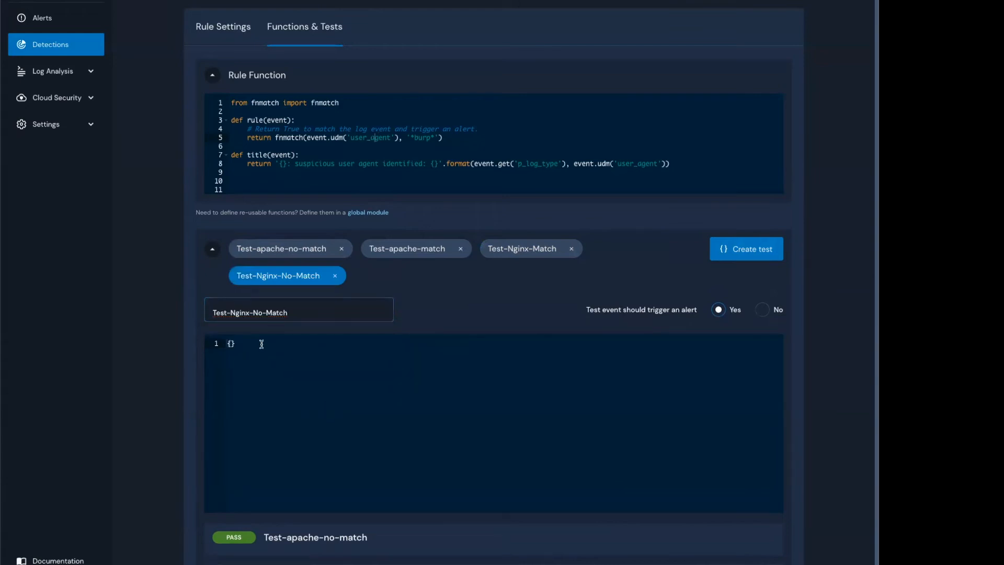
Fill Test-Nginx-No-Match with p_log_type "Nginx.Access" and httpUserAgent "Chrome: Mozilla/5.0 (X11; Linux x86_64) AppleWebKit/537.36 (KHTML, like Gecko) Chrome/1.1.1.1 Safari/537.36", and set it not to trigger an alert.
key("ctrl+a")
type("{  \"p_log_type\":\"Nginx.Access\",  \"httpUserAgent\": \"Chrome: Mozilla/5.0 (X11; Linux x86_64) AppleWebKit/537.36 (KHTML, like Gecko) Chrome/1.1.1.1 Safari/537.36\" }")
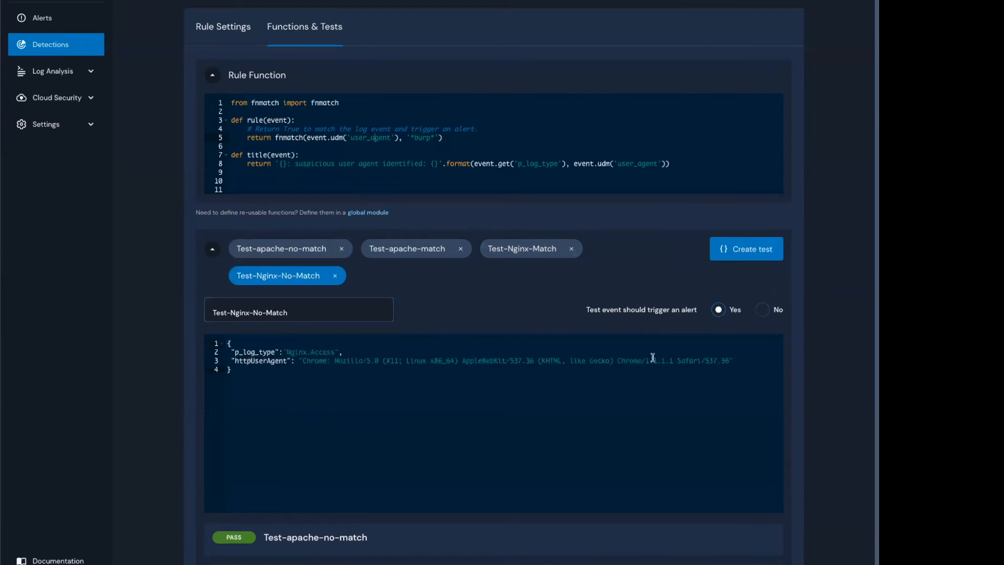
left_click(761, 310)
left_click(226, 351)
left_click(339, 352, "shift")
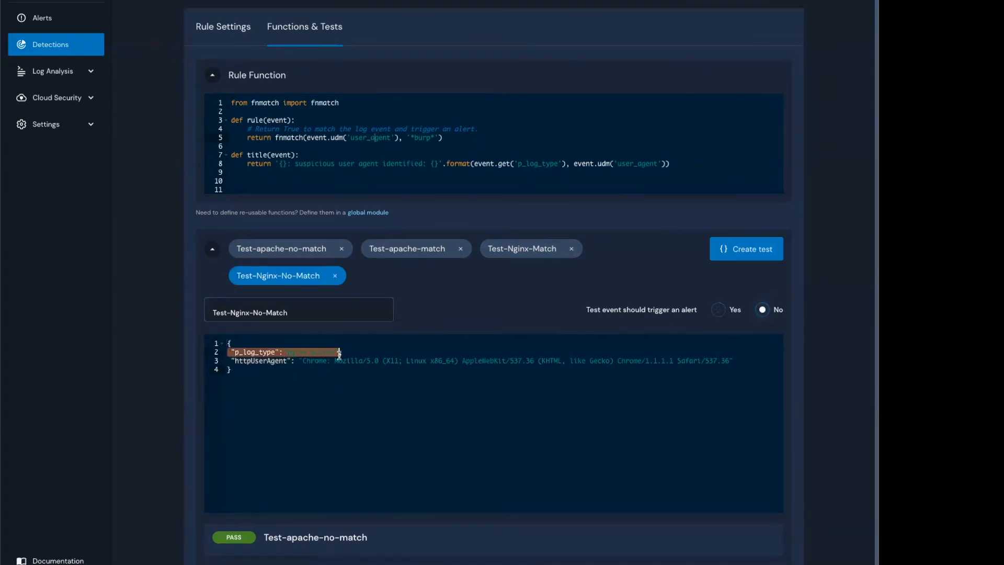
left_click(360, 375)
Run all the rule's unit tests and review the results and alert title for Test-Nginx-Match and Test-Nginx-No-Match.
scroll(442, 439, "down", 1)
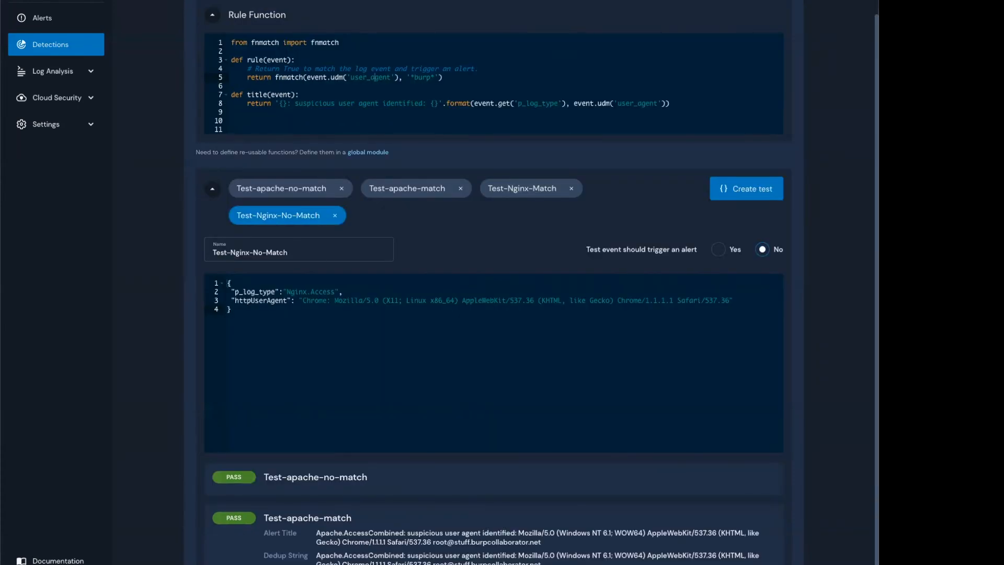
left_click(304, 562)
scroll(482, 503, "down", 3)
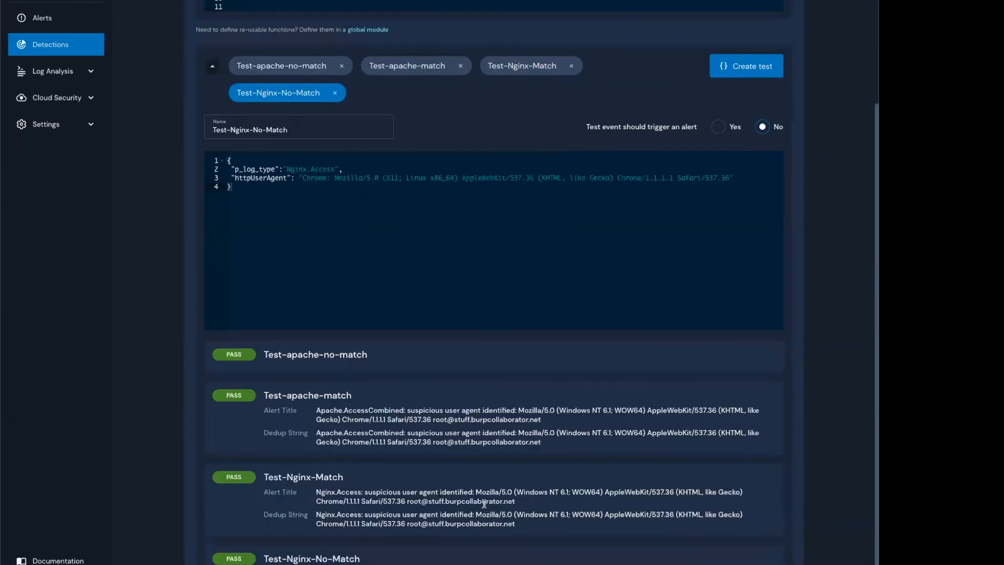
left_click_drag(263, 477, 338, 478)
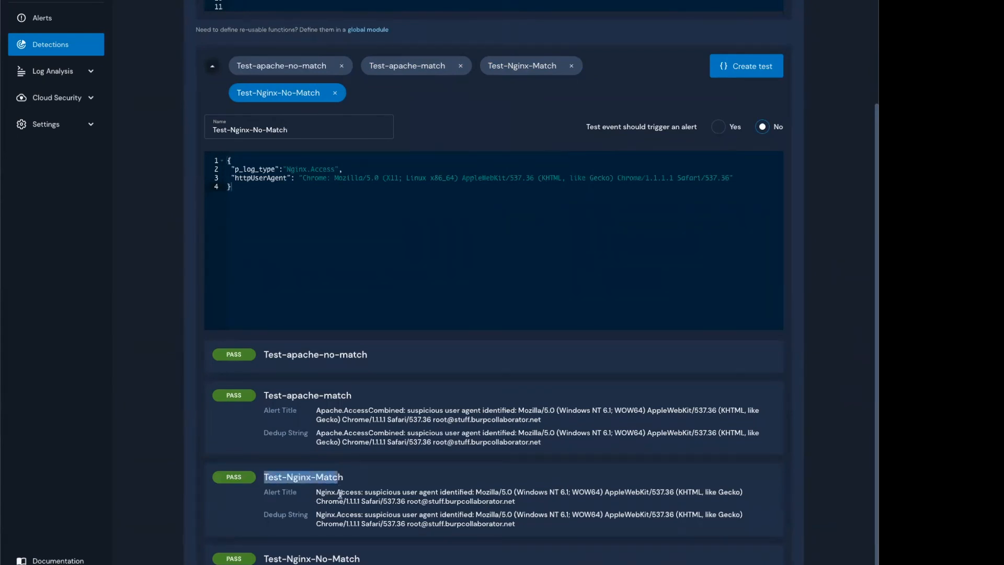
left_click(340, 494)
left_click_drag(516, 501, 315, 496)
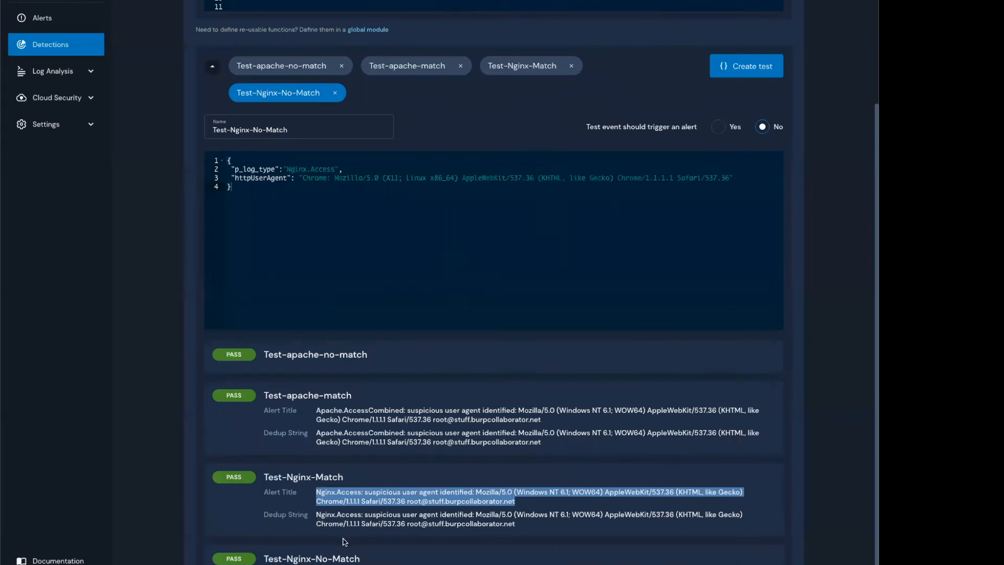
left_click_drag(316, 559, 362, 559)
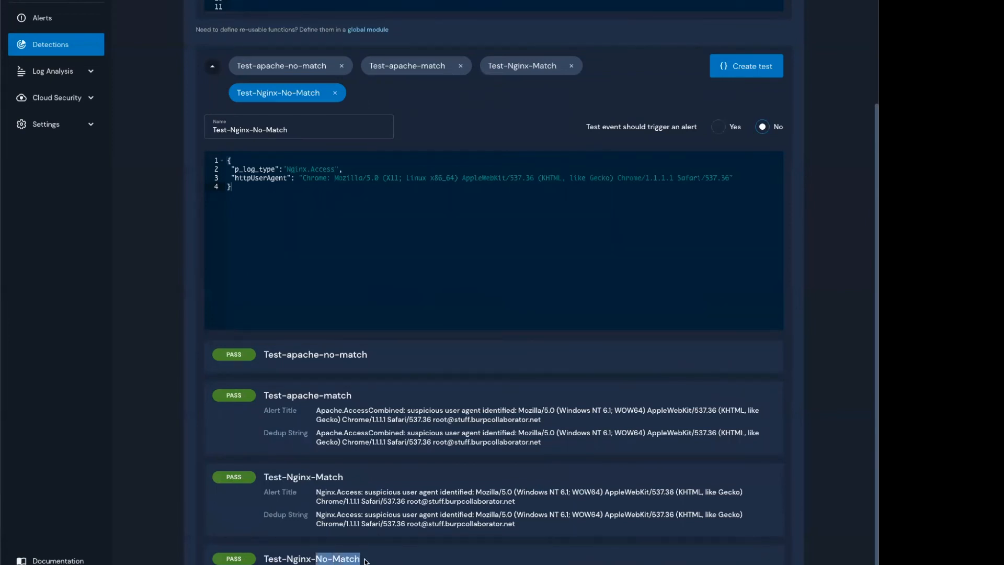
left_click(416, 553)
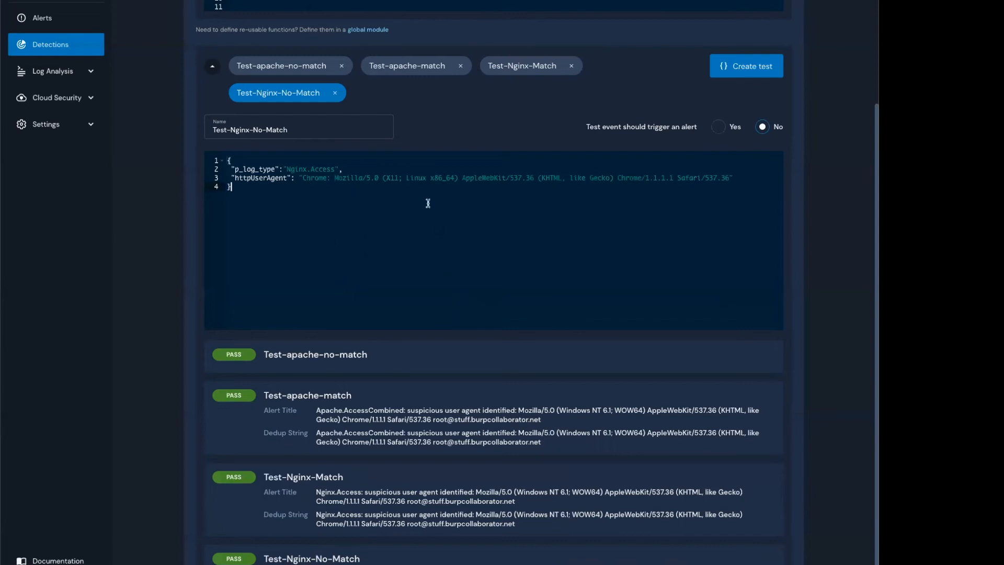
scroll(430, 211, "up", 2)
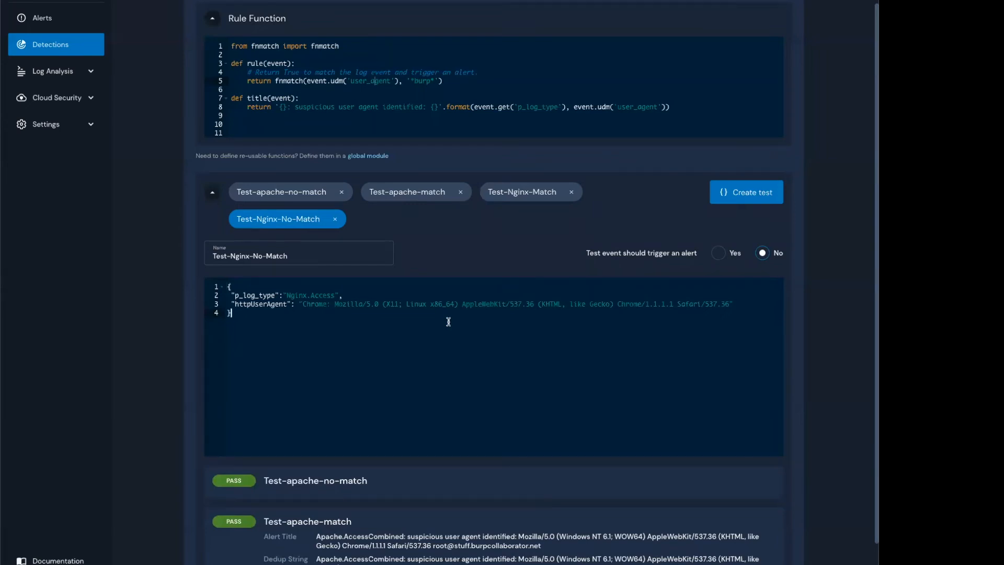
Open the AWS CloudTrail data model from the list of log analysis data models.
left_click(86, 74)
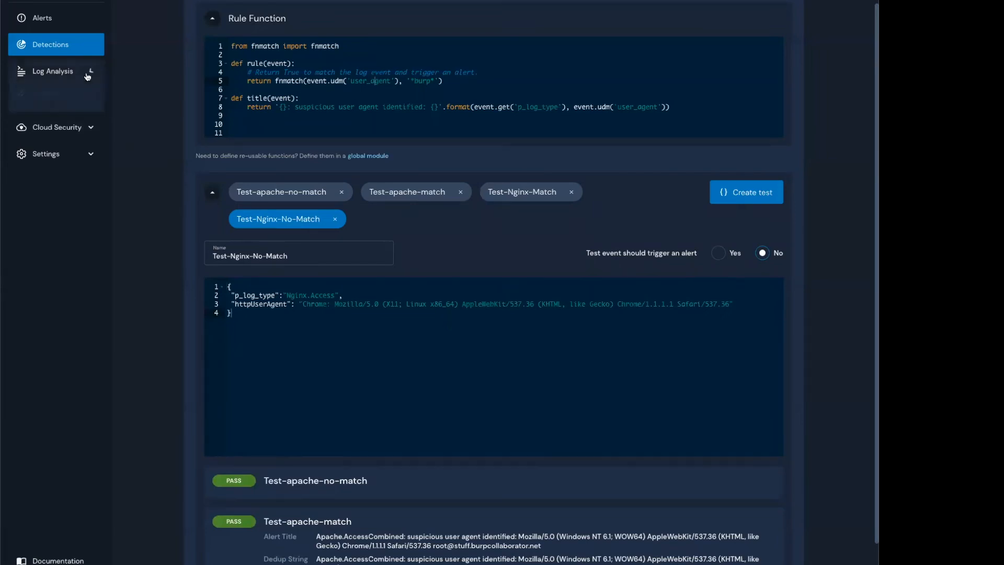
left_click(64, 161)
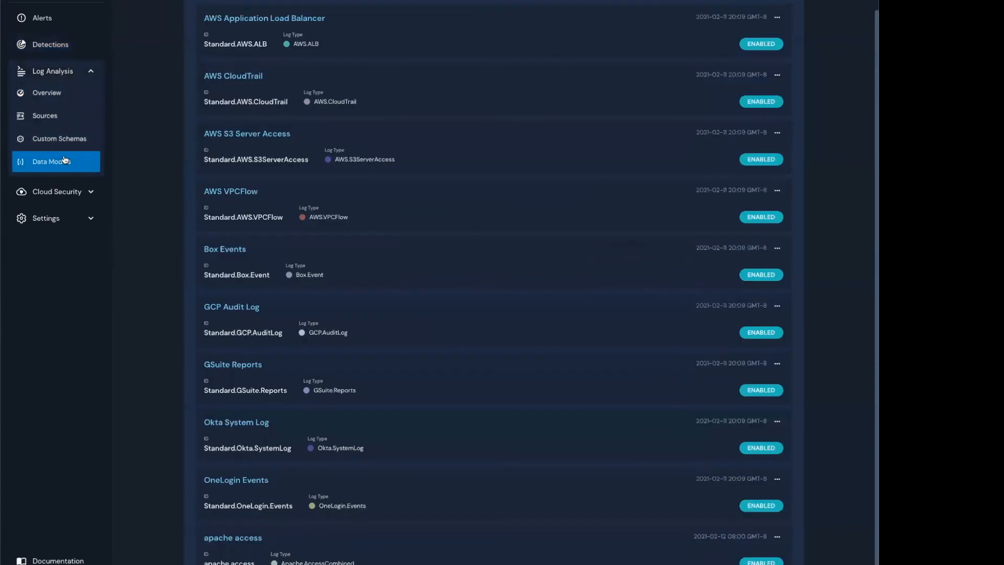
scroll(446, 202, "up", 1)
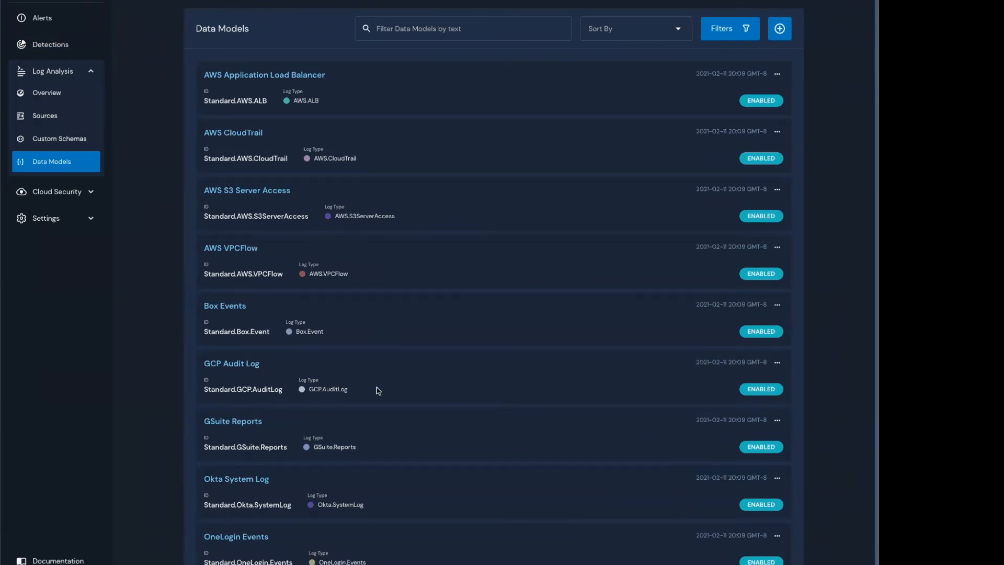
left_click(258, 136)
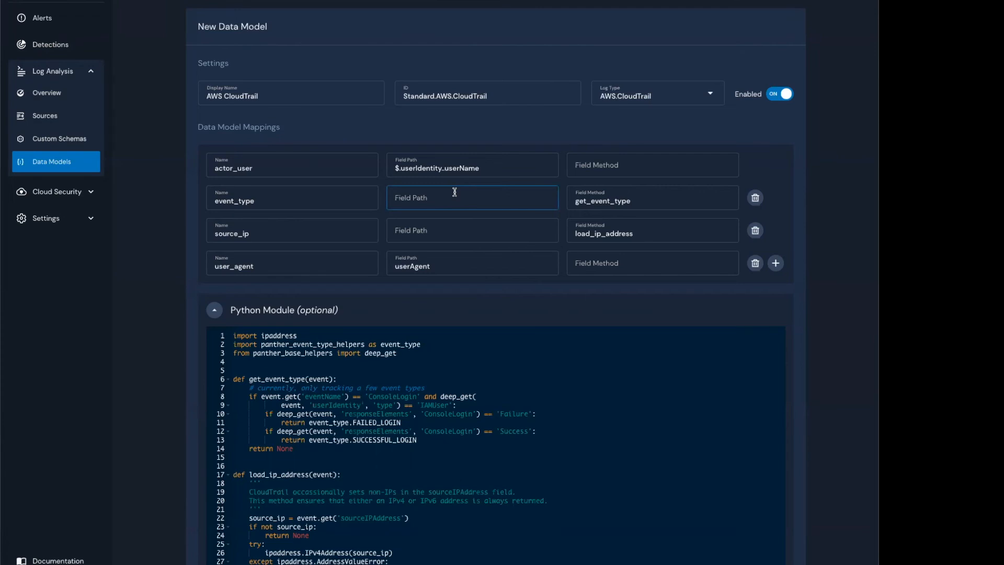
Examine the actor_user field path and the event_type mapping's get_event_type method with its definition in the Python module.
triple_click(462, 168)
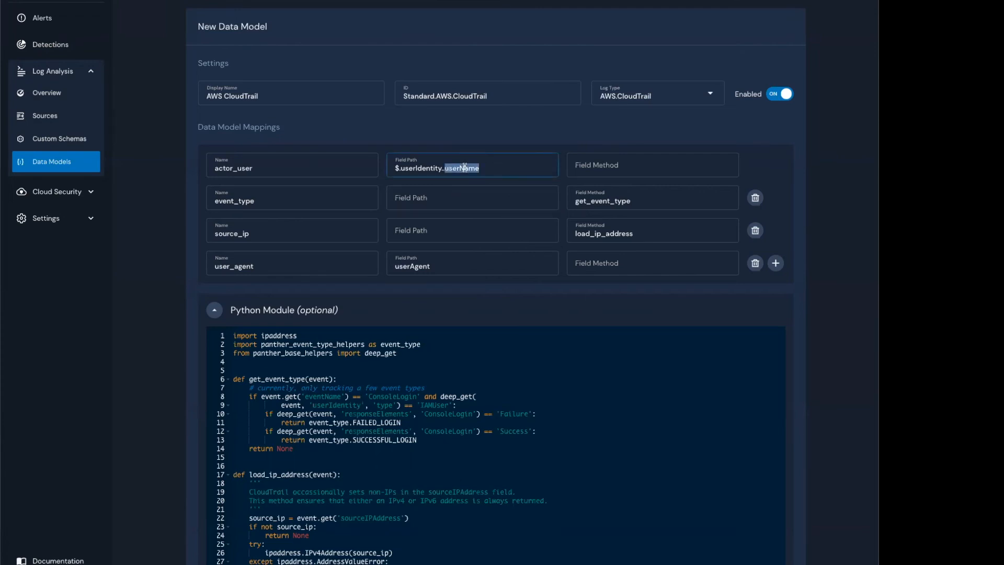
left_click(504, 168)
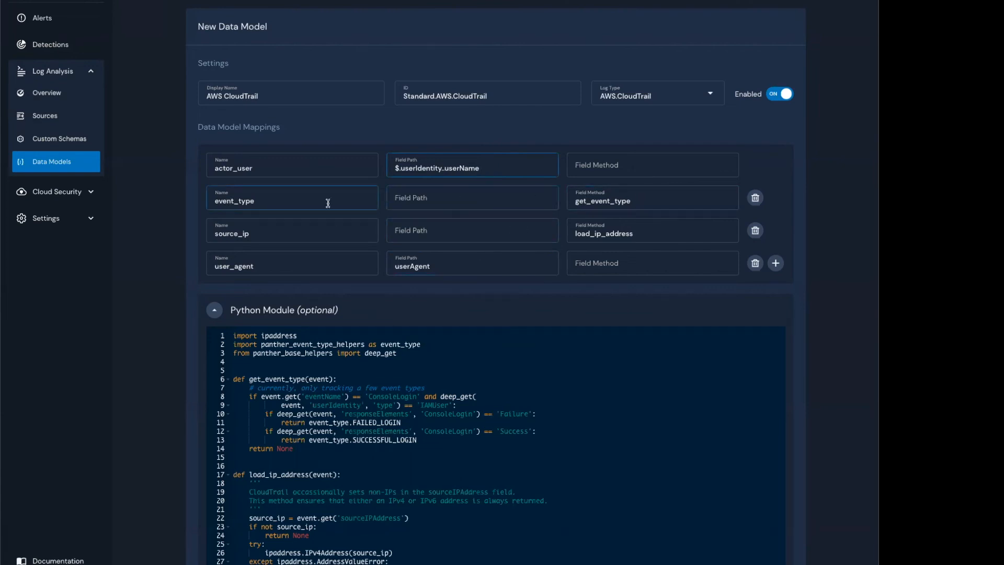
left_click_drag(633, 201, 575, 202)
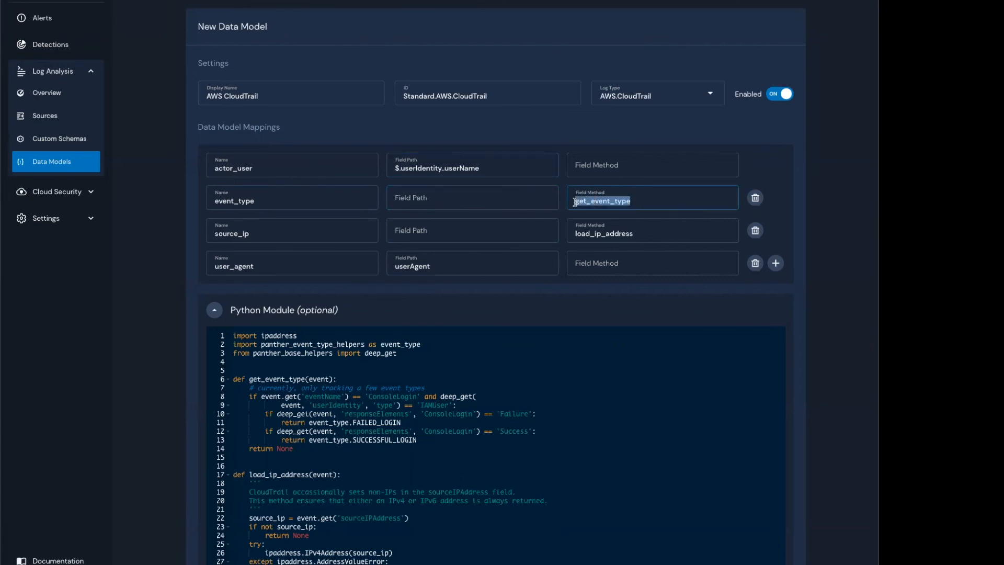
left_click(597, 202)
double_click(599, 202)
left_click_drag(250, 379, 357, 416)
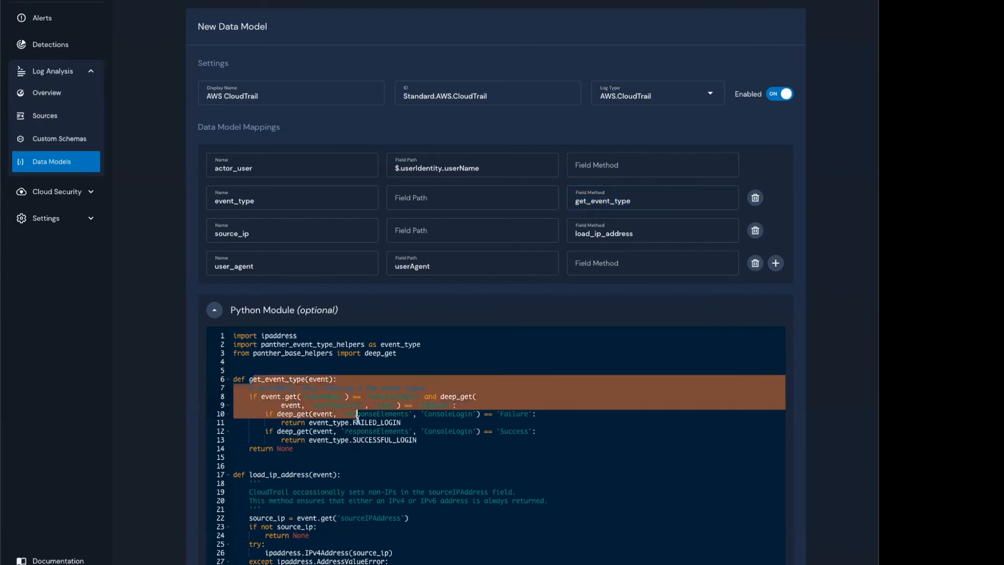
left_click(409, 454)
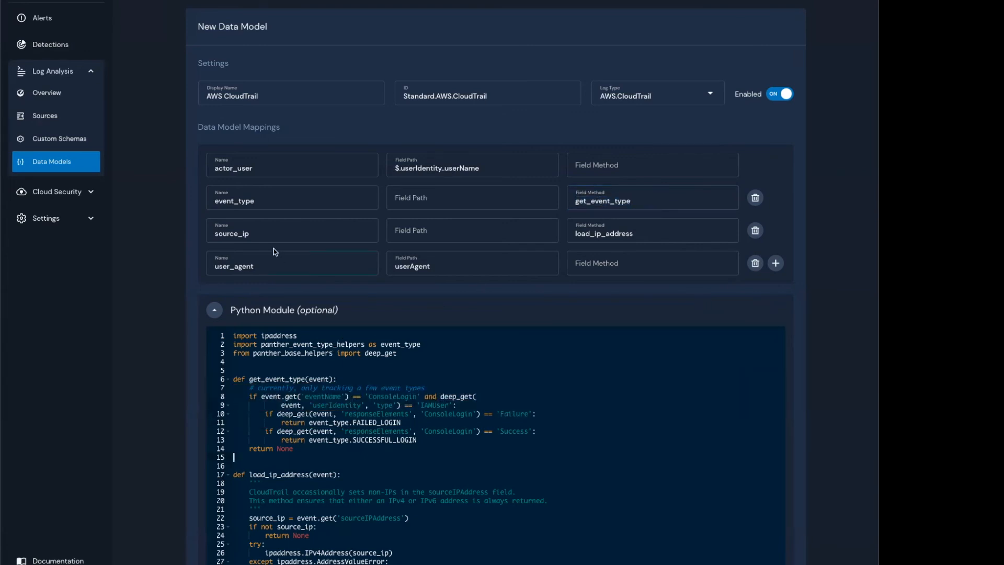